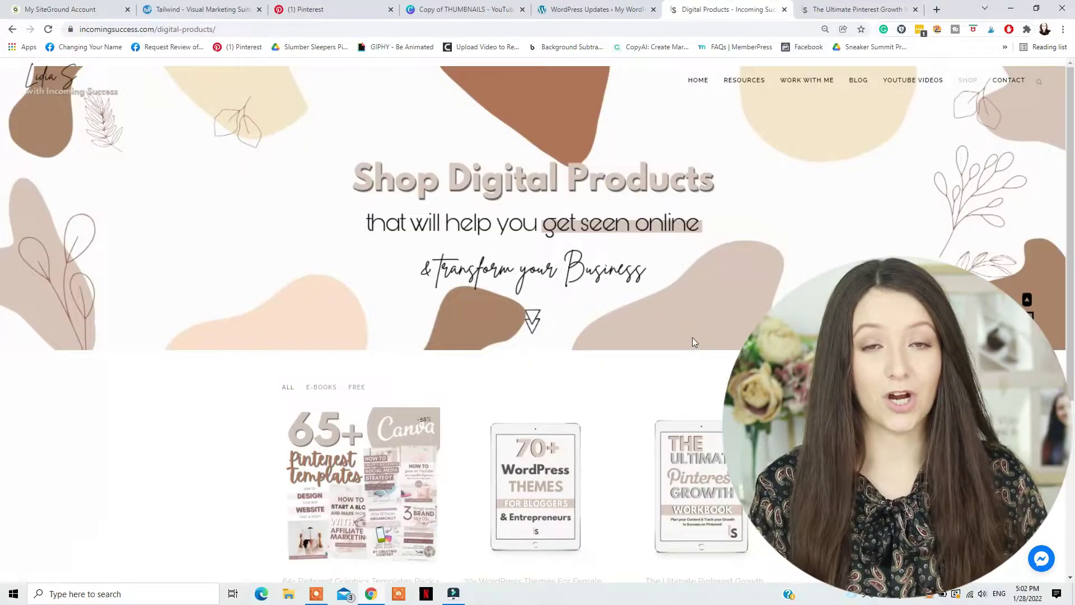
Step: Scroll down the Ultimate Pinterest Growth Workbook page to its preview pages
{"action": "scroll", "coordinate": [692, 337], "scroll_direction": "down", "scroll_amount": 3}
{"action": "scroll", "coordinate": [378, 315], "scroll_direction": "down", "scroll_amount": 1}
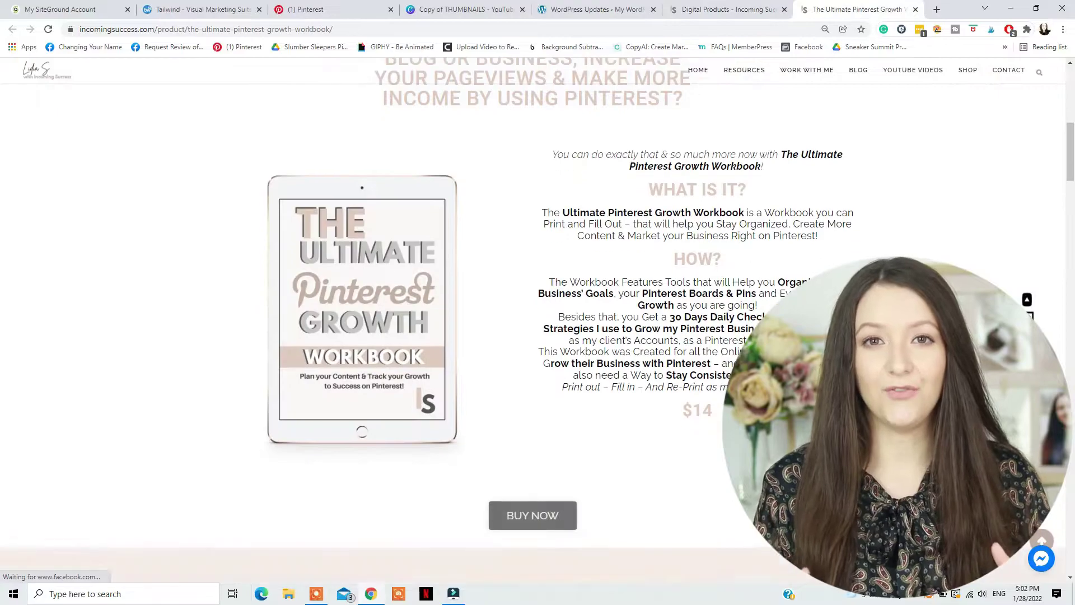
{"action": "scroll", "coordinate": [594, 297], "scroll_direction": "down", "scroll_amount": 4}
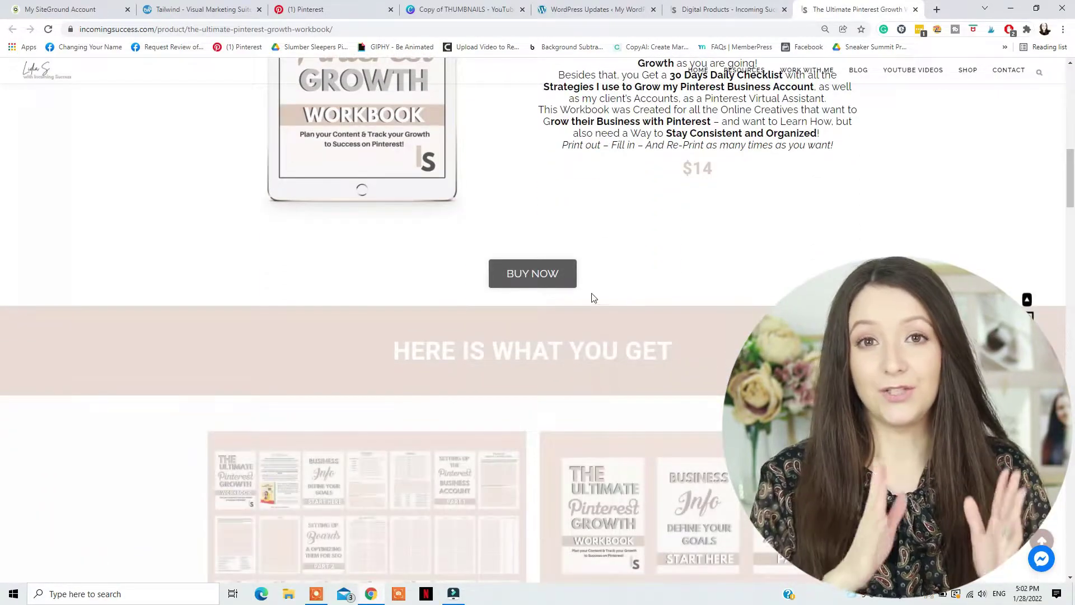
{"action": "scroll", "coordinate": [532, 280], "scroll_direction": "down", "scroll_amount": 10}
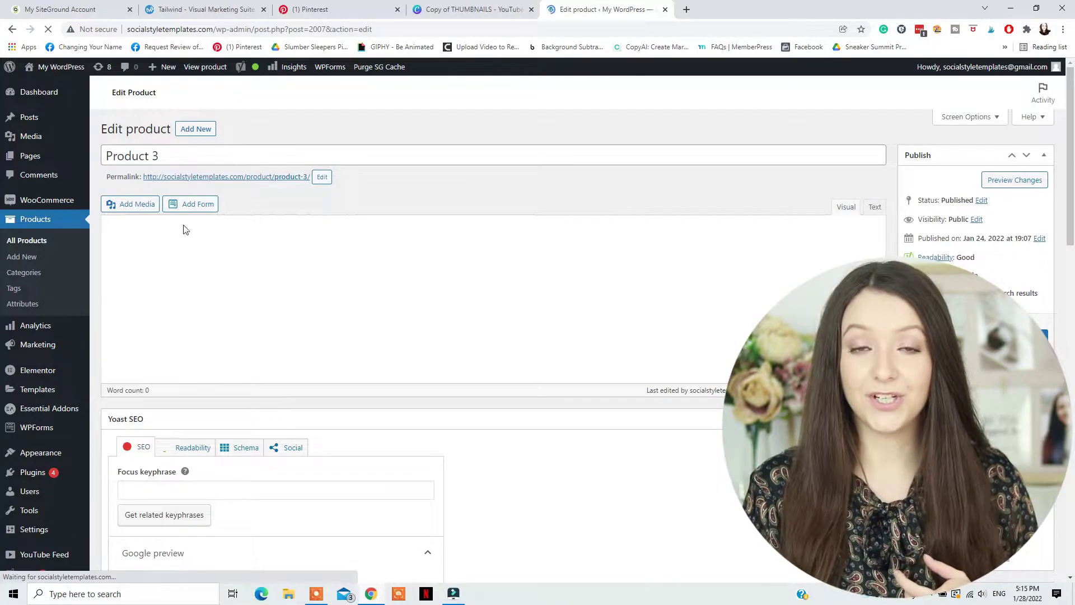
Step: Scroll down through the product editor's fields
{"action": "scroll", "coordinate": [276, 212], "scroll_direction": "down", "scroll_amount": 2}
{"action": "scroll", "coordinate": [311, 240], "scroll_direction": "down", "scroll_amount": 1}
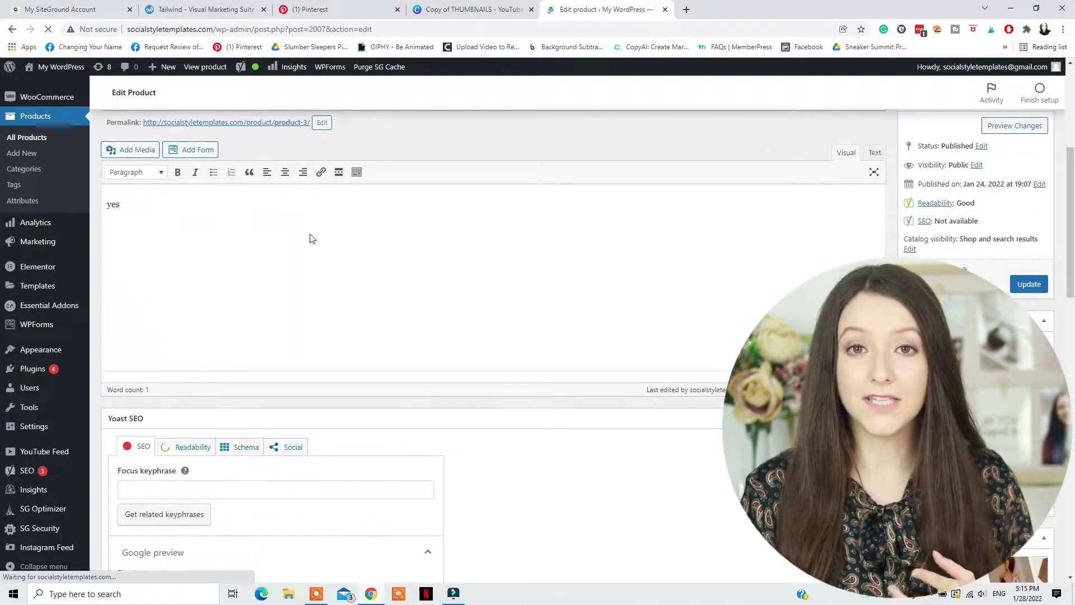
{"action": "scroll", "coordinate": [493, 336], "scroll_direction": "down", "scroll_amount": 4}
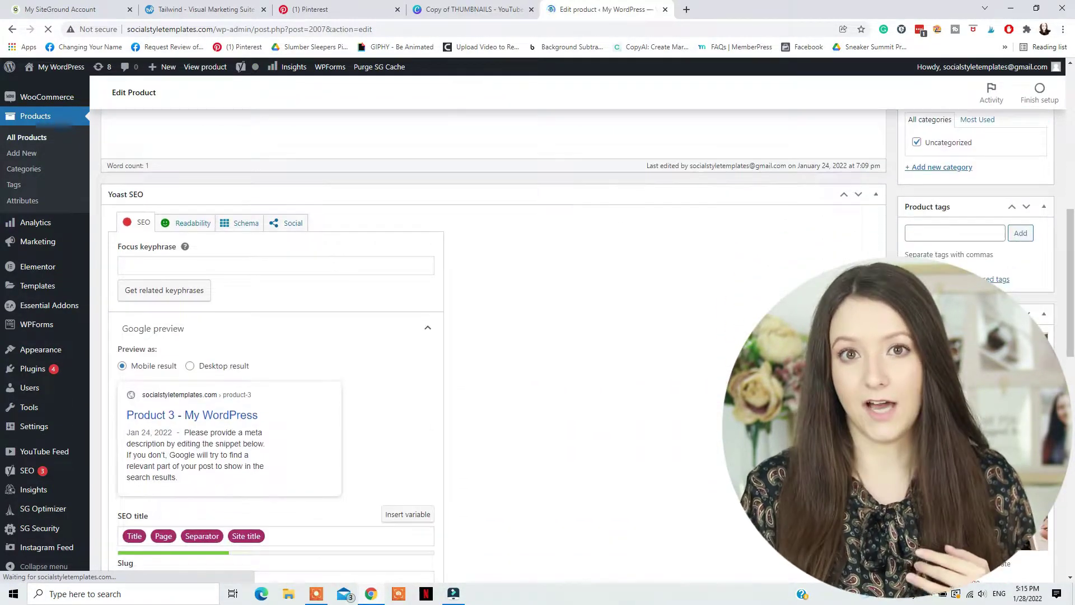
{"action": "scroll", "coordinate": [493, 336], "scroll_direction": "down", "scroll_amount": 2}
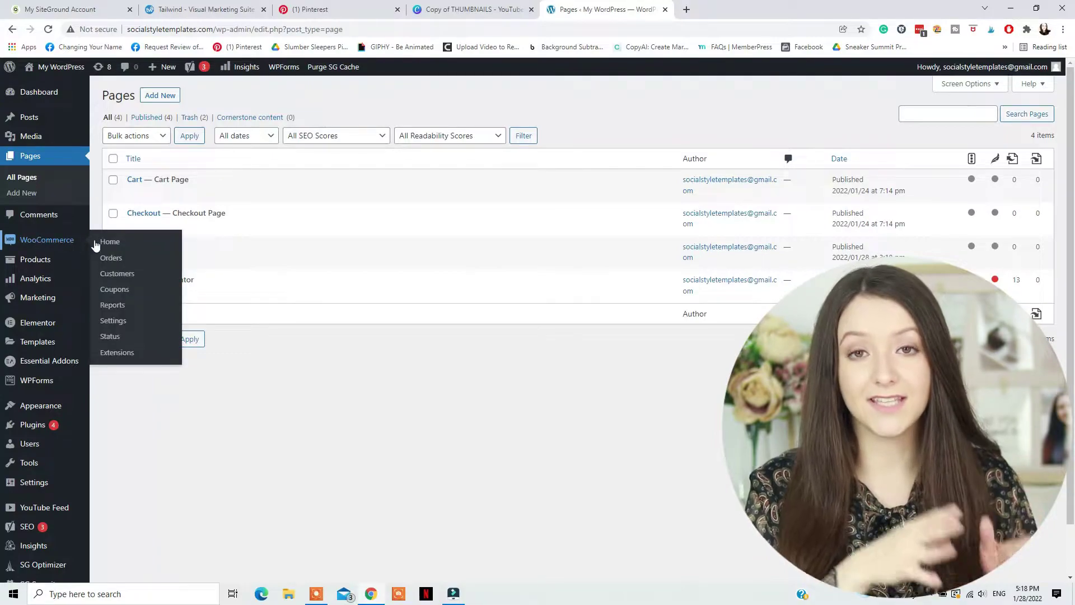
Step: In WooCommerce Advanced settings, assign Cart (ID: 2014), Checkout (ID: 2016) and the My Account page
{"action": "left_click", "coordinate": [114, 322]}
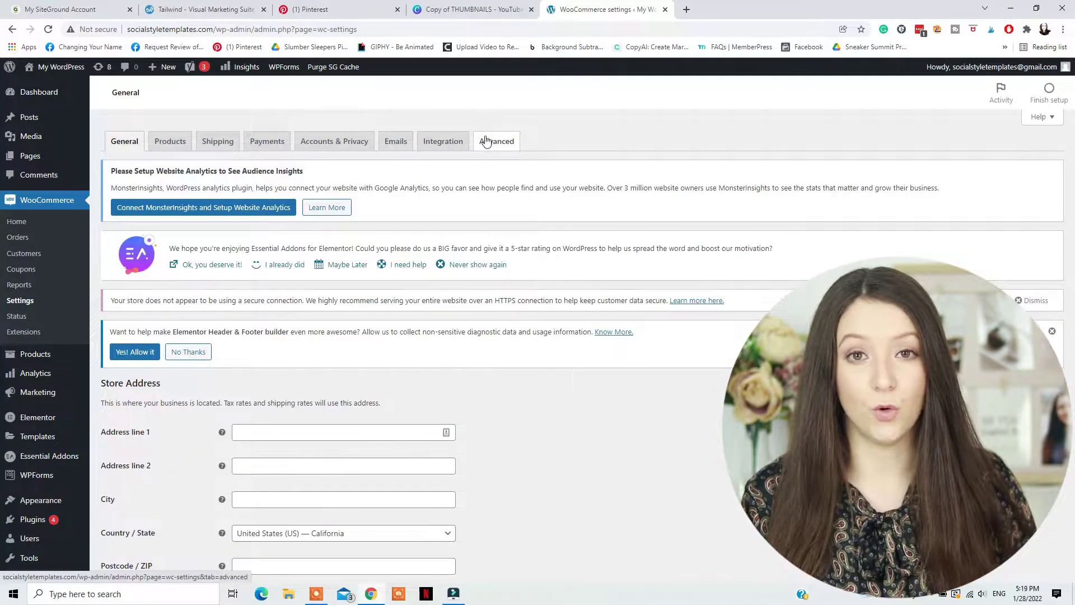
{"action": "left_click", "coordinate": [496, 141]}
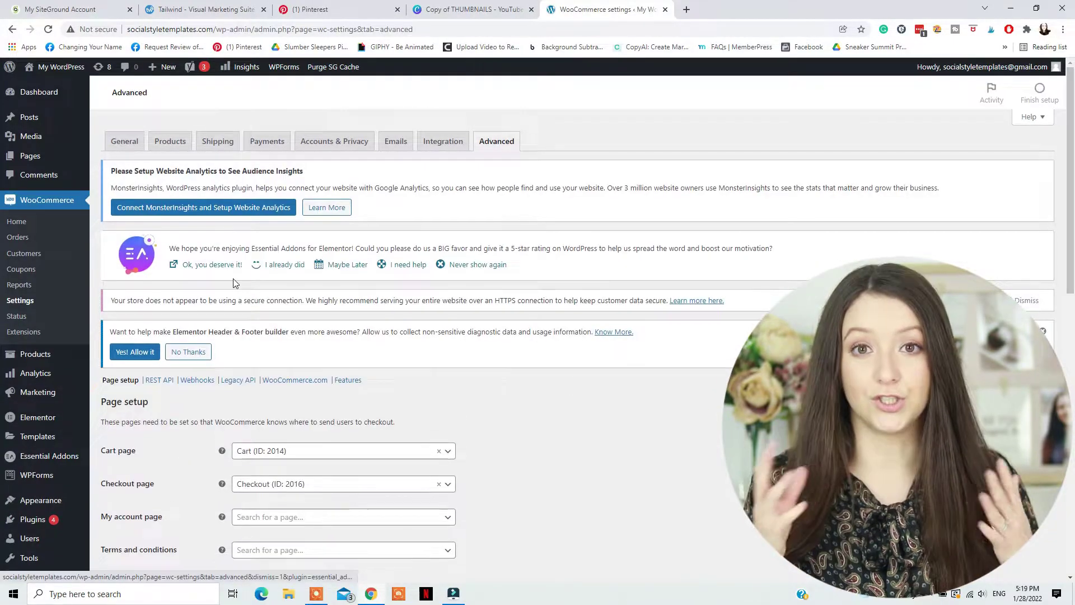
{"action": "scroll", "coordinate": [284, 294], "scroll_direction": "down", "scroll_amount": 4}
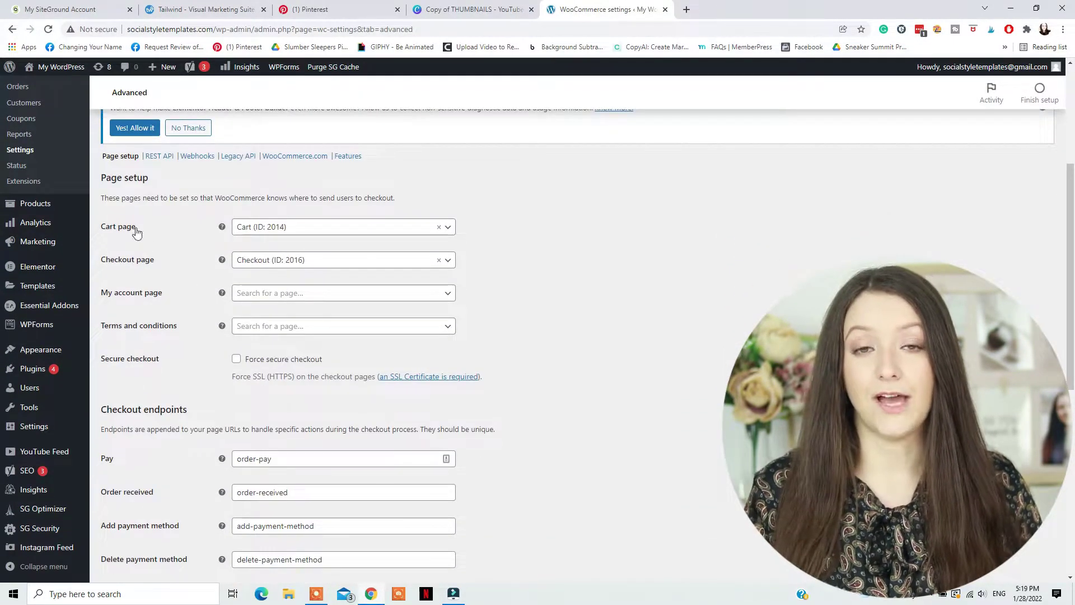
{"action": "left_click", "coordinate": [301, 229]}
{"action": "type", "text": "cart"}
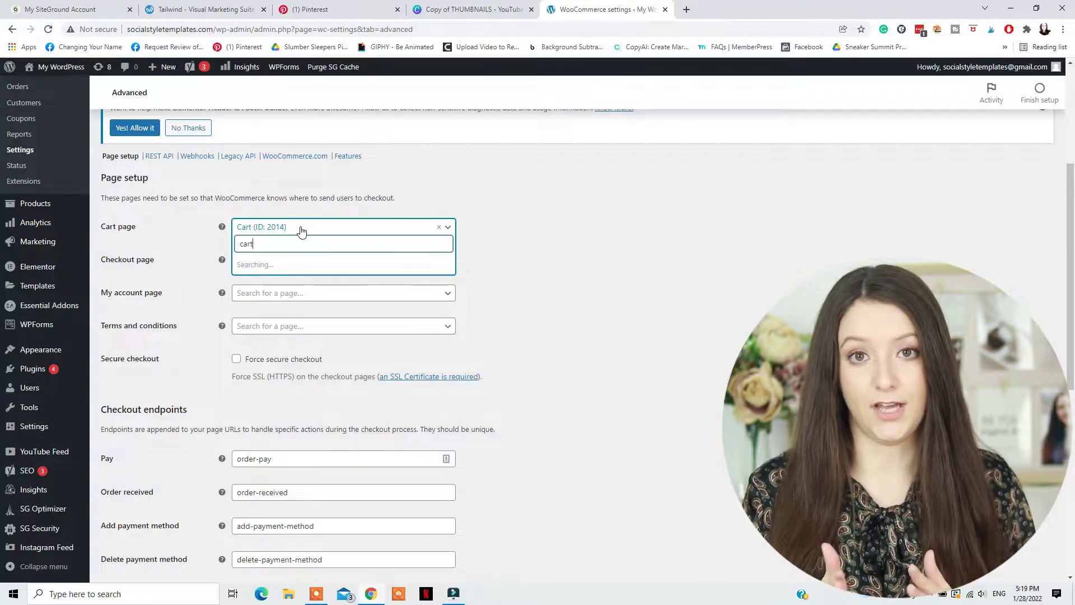
{"action": "left_click", "coordinate": [259, 282]}
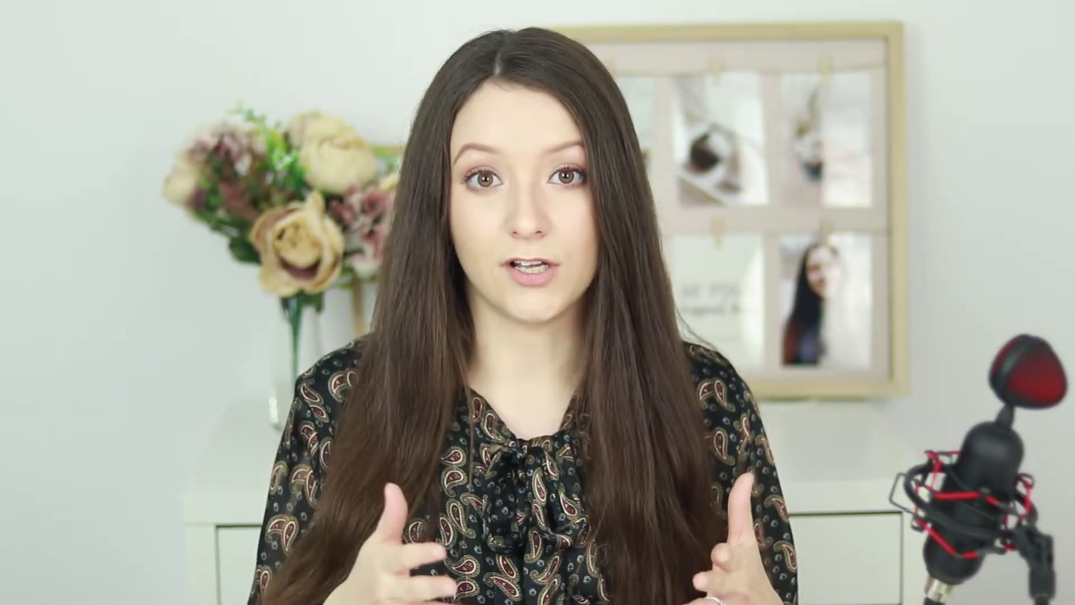
{"action": "type", "text": "ut"}
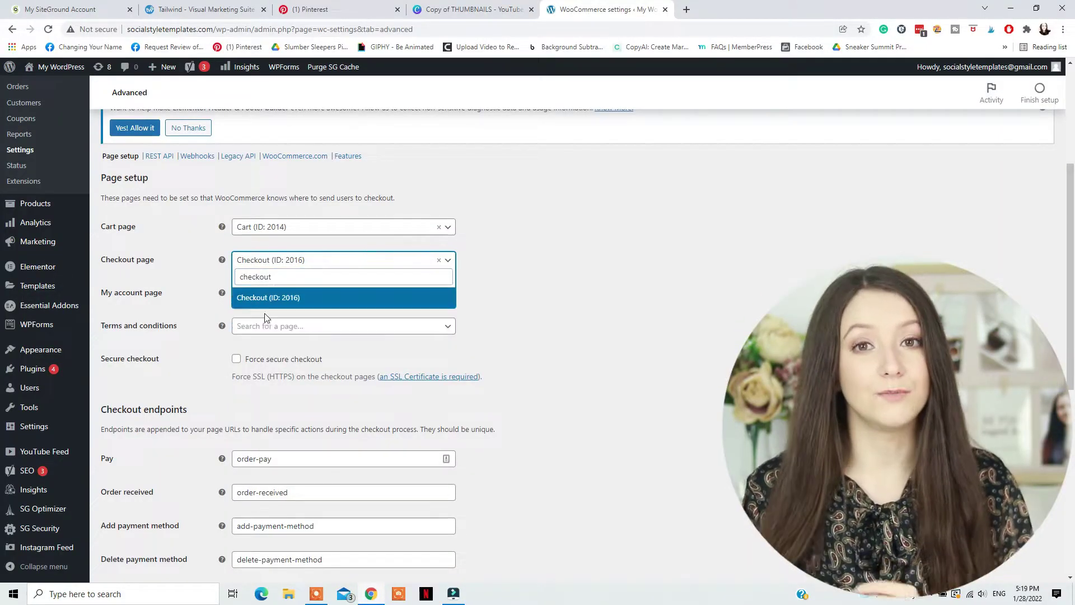
{"action": "left_click", "coordinate": [269, 301]}
{"action": "left_click", "coordinate": [270, 293]}
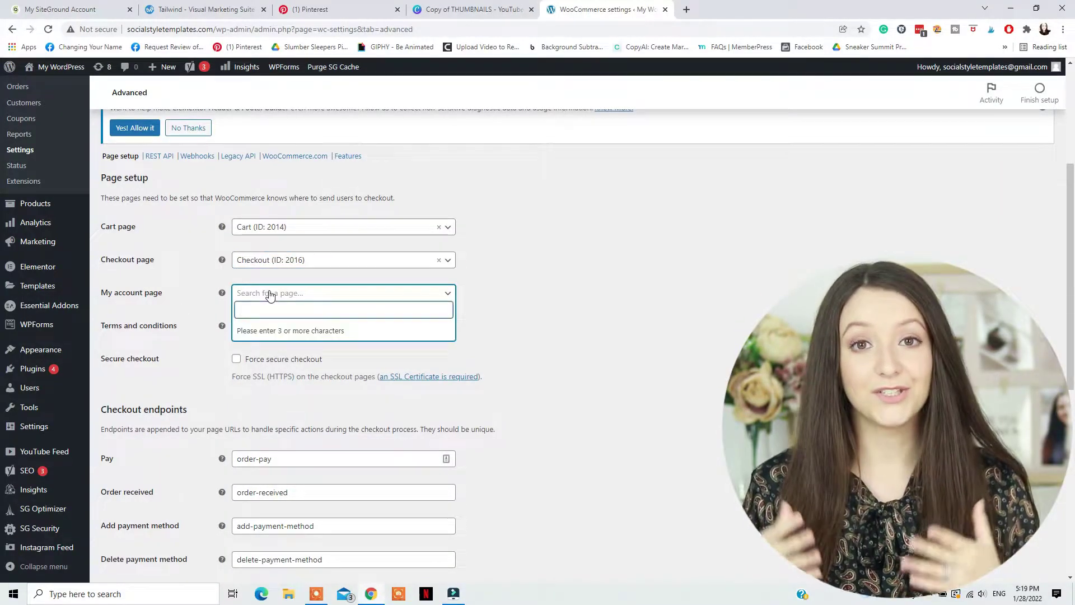
{"action": "type", "text": "myacc"}
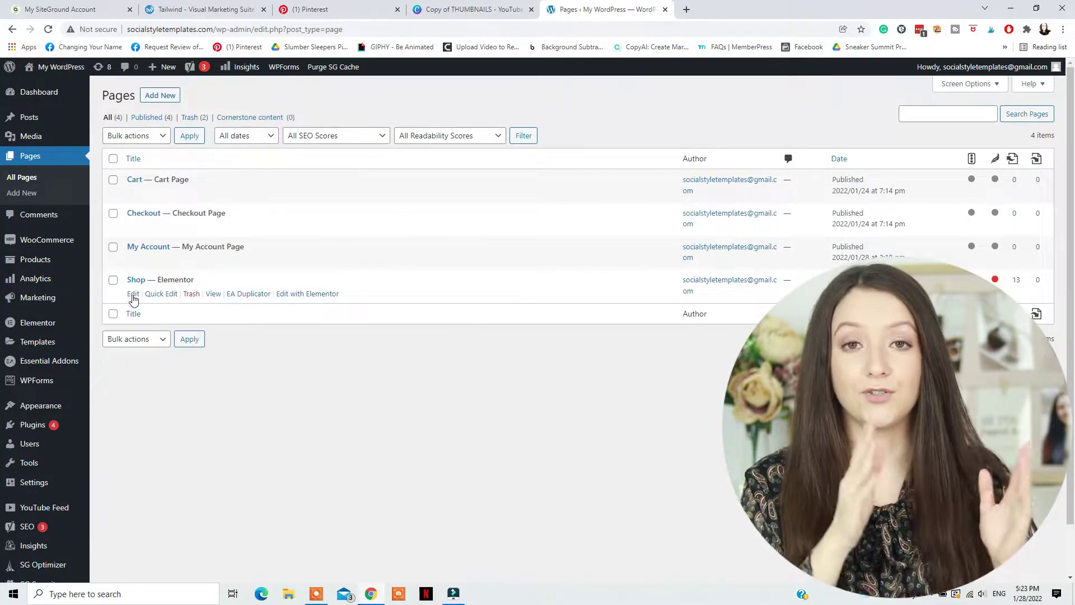
{"action": "left_click", "coordinate": [133, 295]}
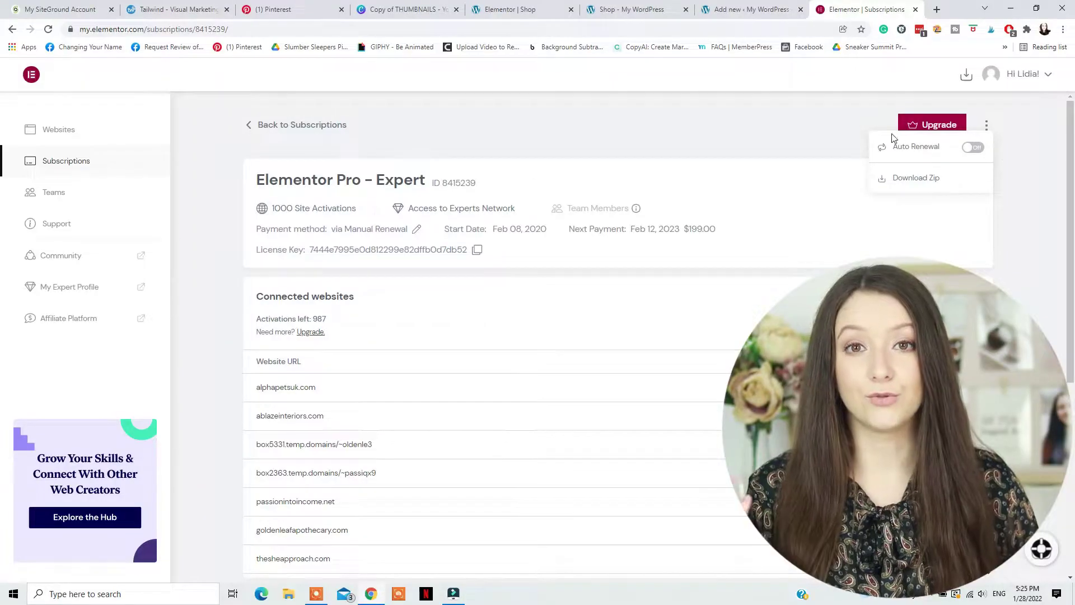
Step: Download the Elementor Pro zip, go to Upload Plugin, then open the Shop page settings
{"action": "left_click", "coordinate": [921, 178]}
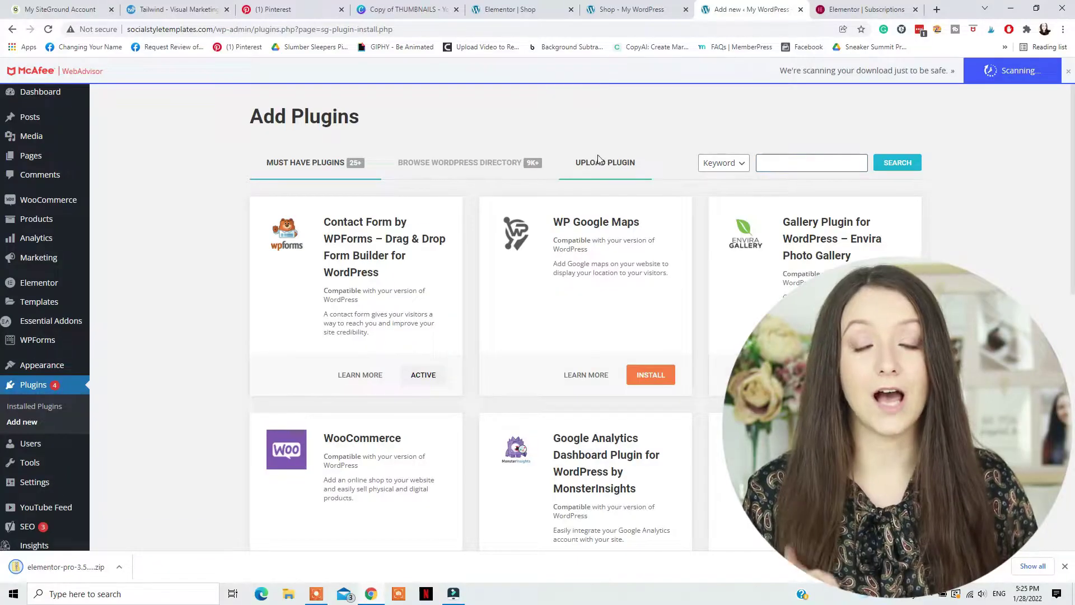
{"action": "left_click", "coordinate": [598, 161]}
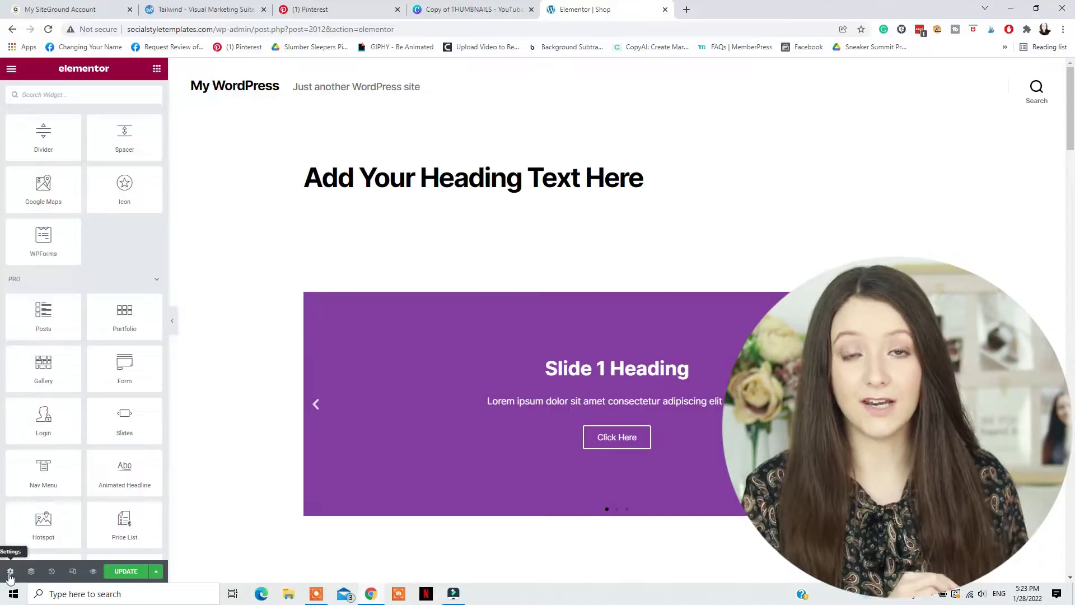
{"action": "left_click", "coordinate": [10, 571]}
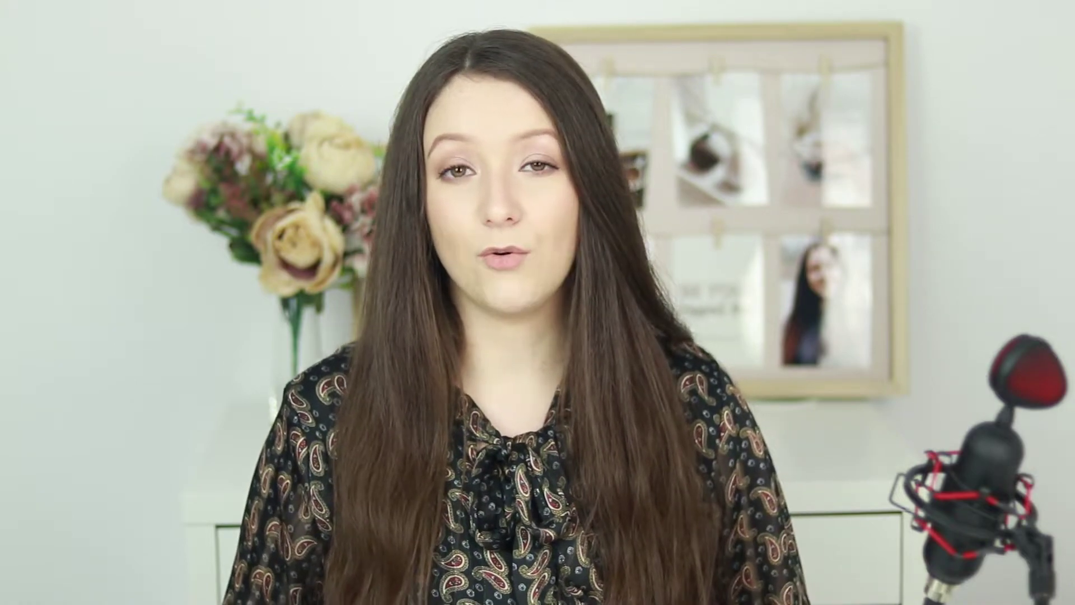
Step: Set the Shop page layout to Elementor Full Width
{"action": "left_click", "coordinate": [118, 340]}
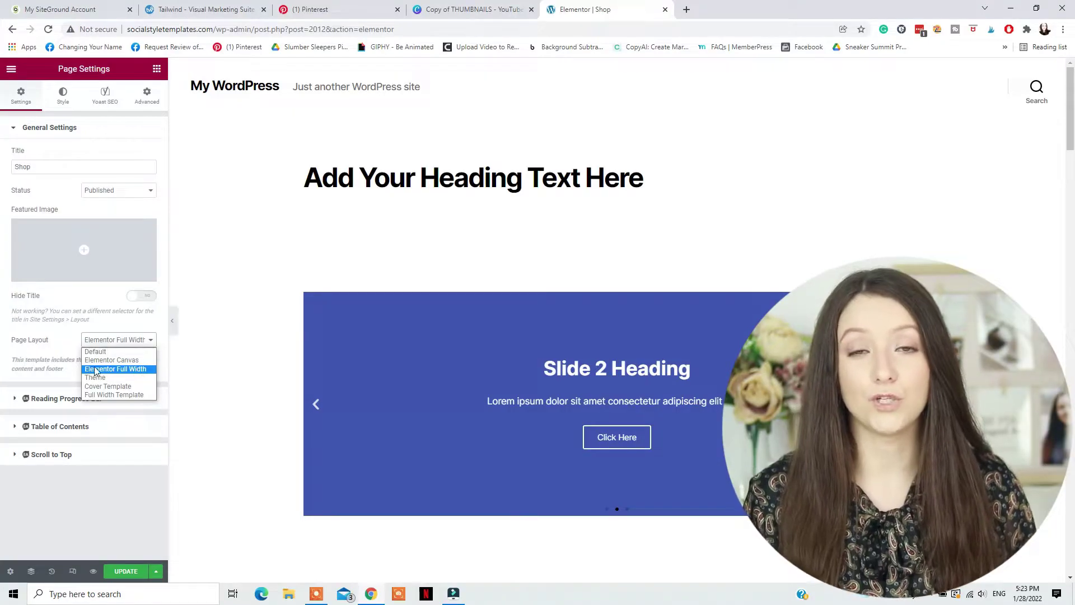
{"action": "left_click", "coordinate": [117, 370]}
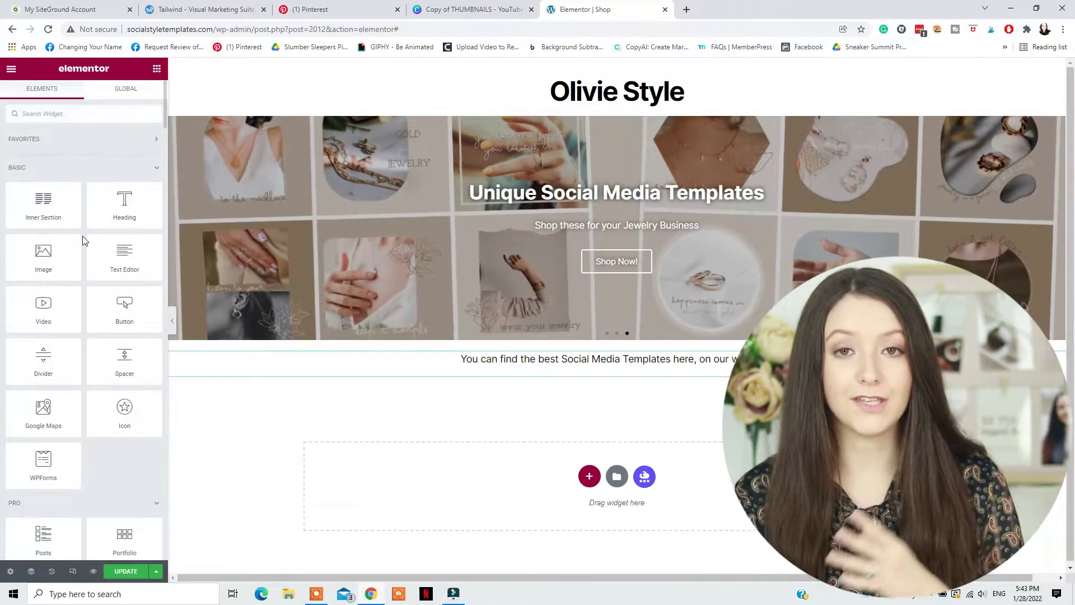
Step: Add a Products grid below the intro text, set to 3 columns and 3 rows
{"action": "scroll", "coordinate": [83, 260], "scroll_direction": "down", "scroll_amount": 7}
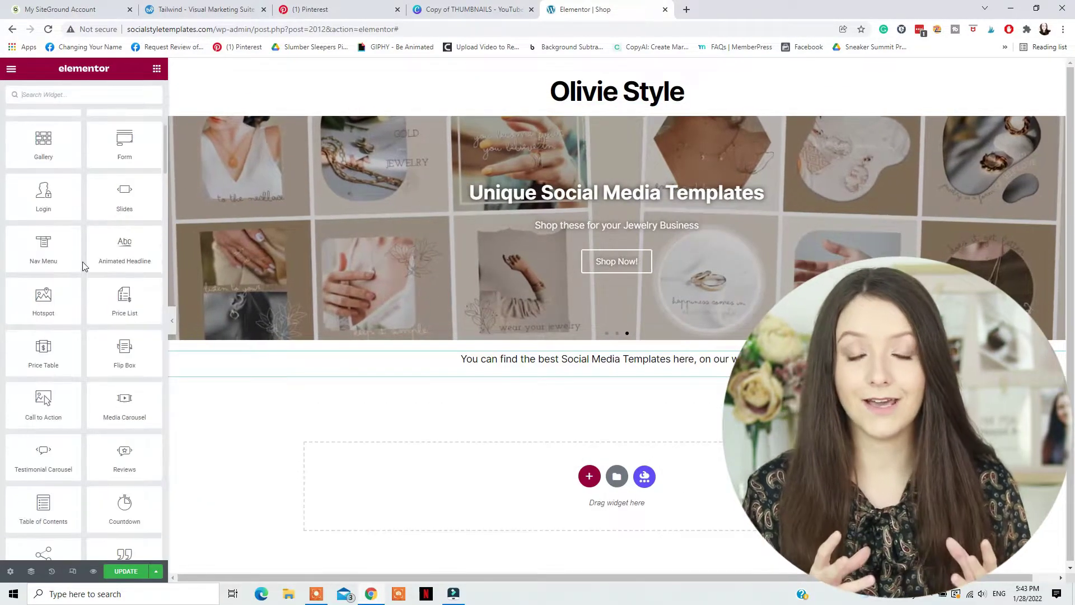
{"action": "left_click_drag", "start_coordinate": [42, 210], "coordinate": [488, 406]}
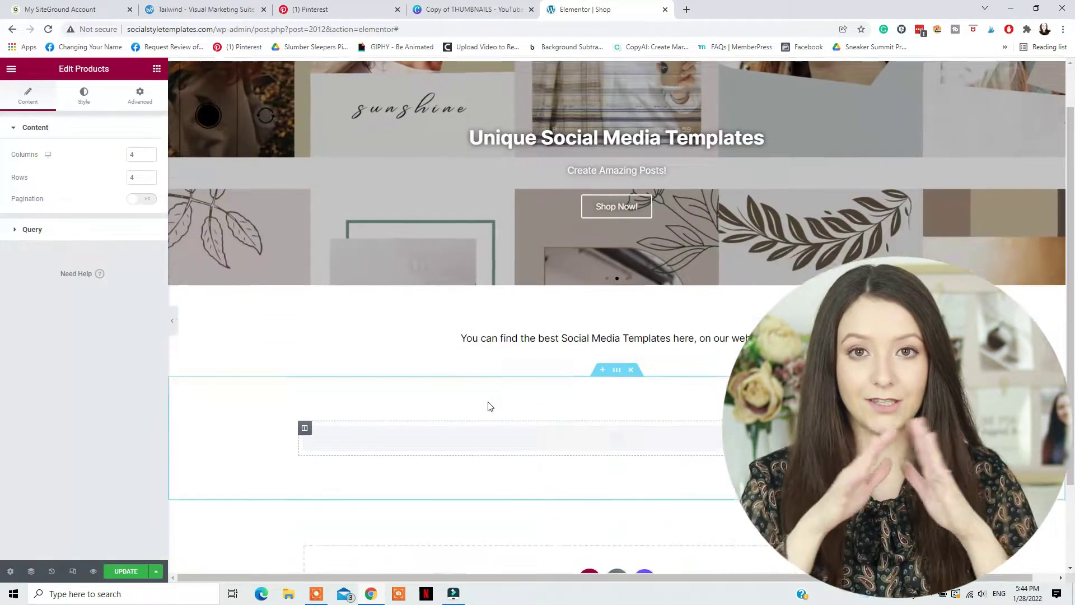
{"action": "scroll", "coordinate": [488, 405], "scroll_direction": "down", "scroll_amount": 3}
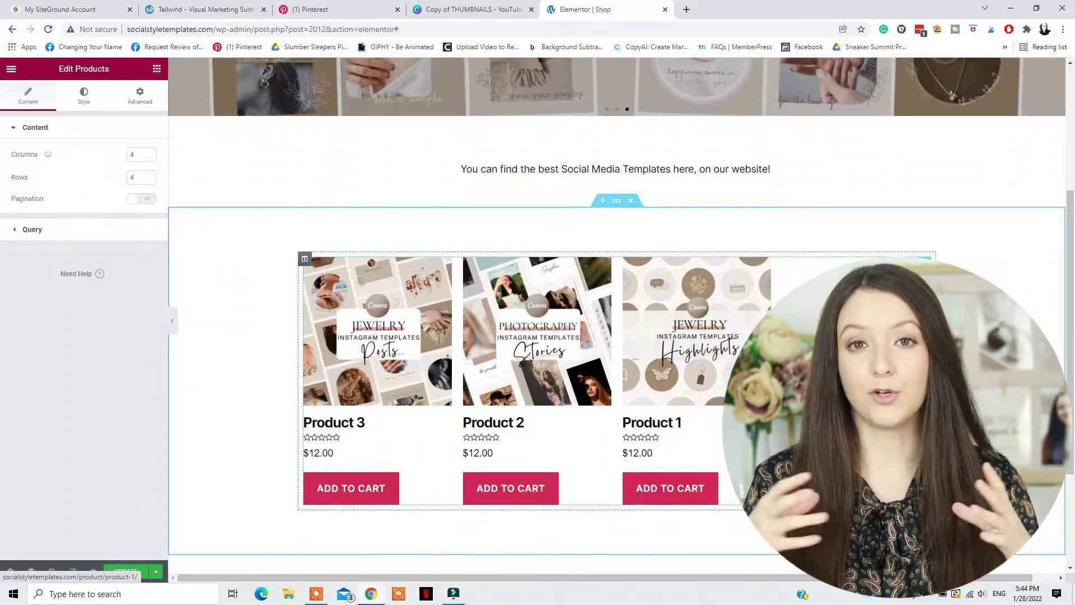
{"action": "left_click", "coordinate": [149, 160]}
{"action": "left_click", "coordinate": [148, 180]}
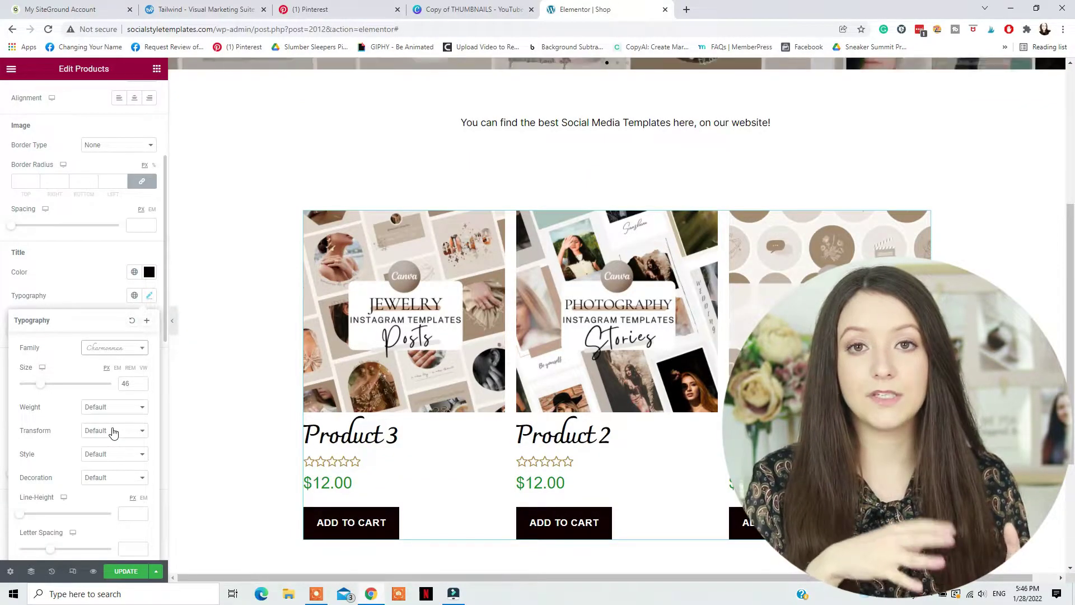
{"action": "left_click", "coordinate": [79, 271]}
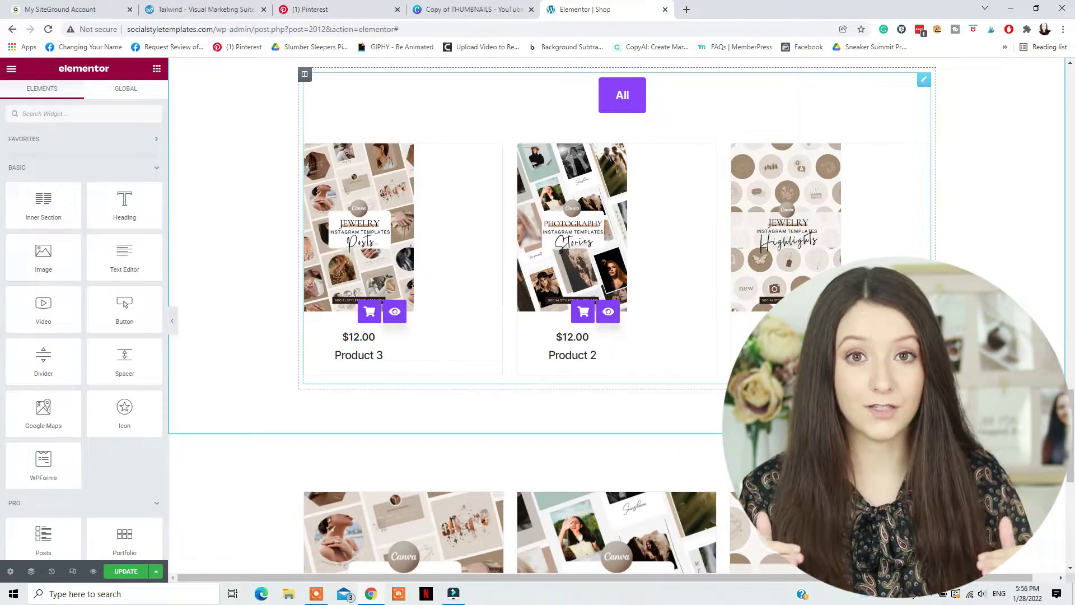
Step: Scroll down the Shop page to review the product grids
{"action": "scroll", "coordinate": [616, 313], "scroll_direction": "down", "scroll_amount": 5}
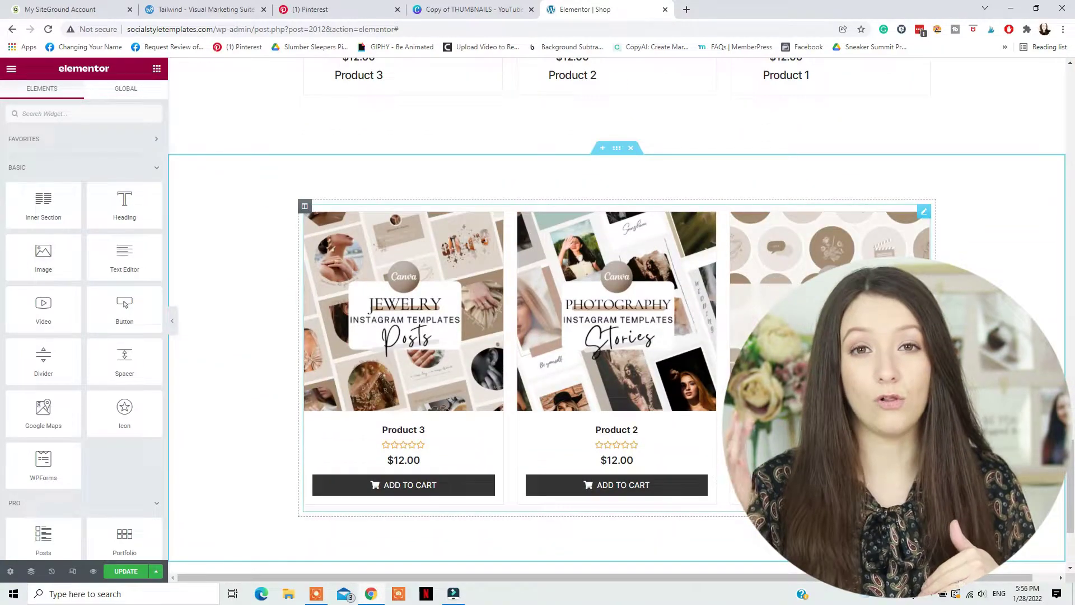
{"action": "scroll", "coordinate": [615, 313], "scroll_direction": "down", "scroll_amount": 3}
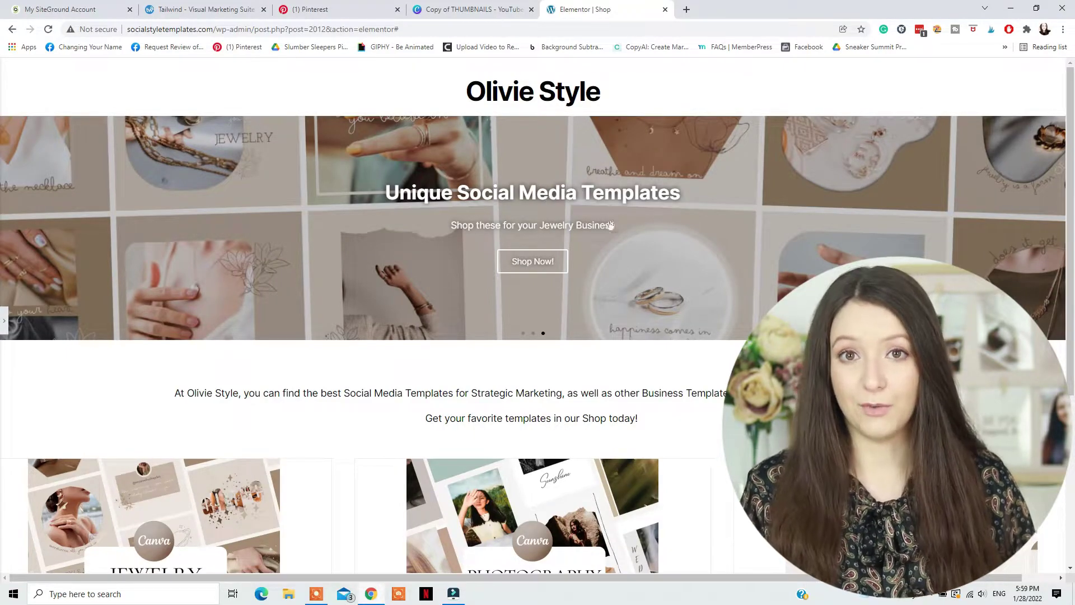
{"action": "scroll", "coordinate": [611, 224], "scroll_direction": "down", "scroll_amount": 2}
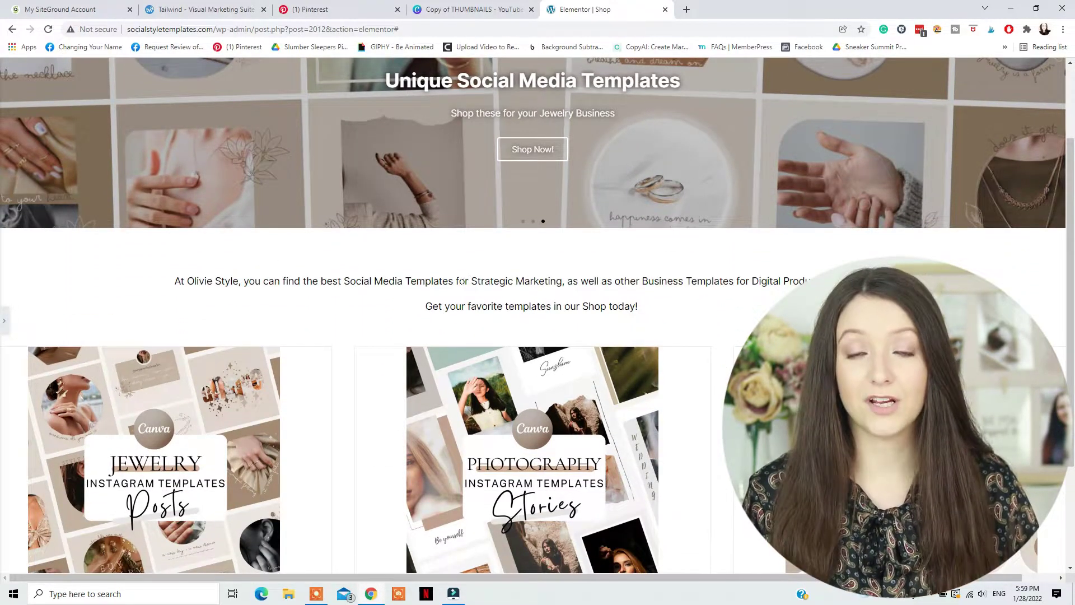
{"action": "scroll", "coordinate": [690, 313], "scroll_direction": "down", "scroll_amount": 3}
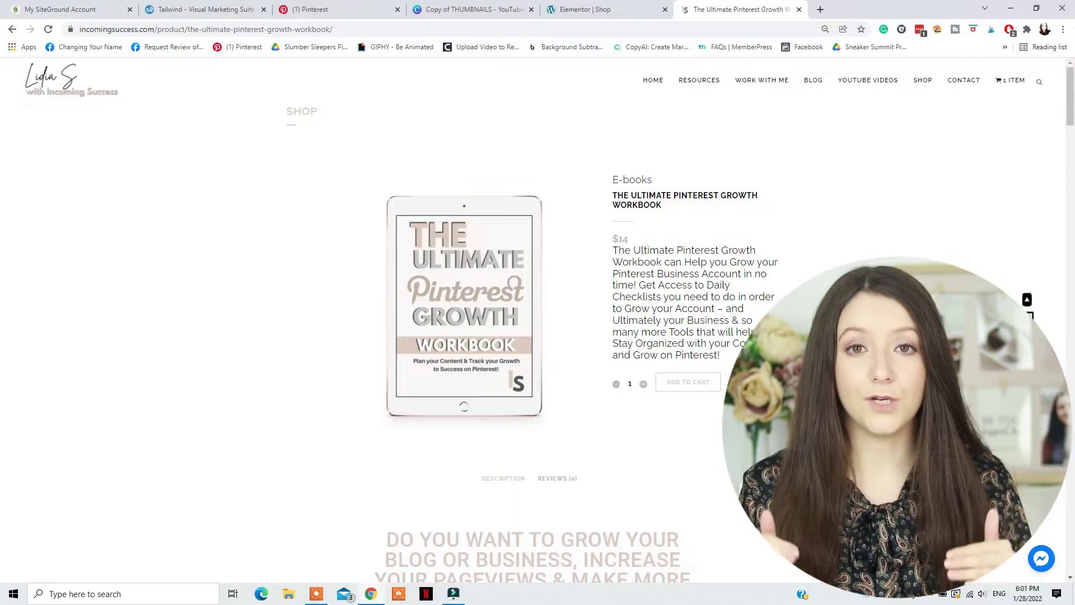
Step: Scroll through the workbook product page's sections, then back up slightly
{"action": "scroll", "coordinate": [532, 319], "scroll_direction": "down", "scroll_amount": 8}
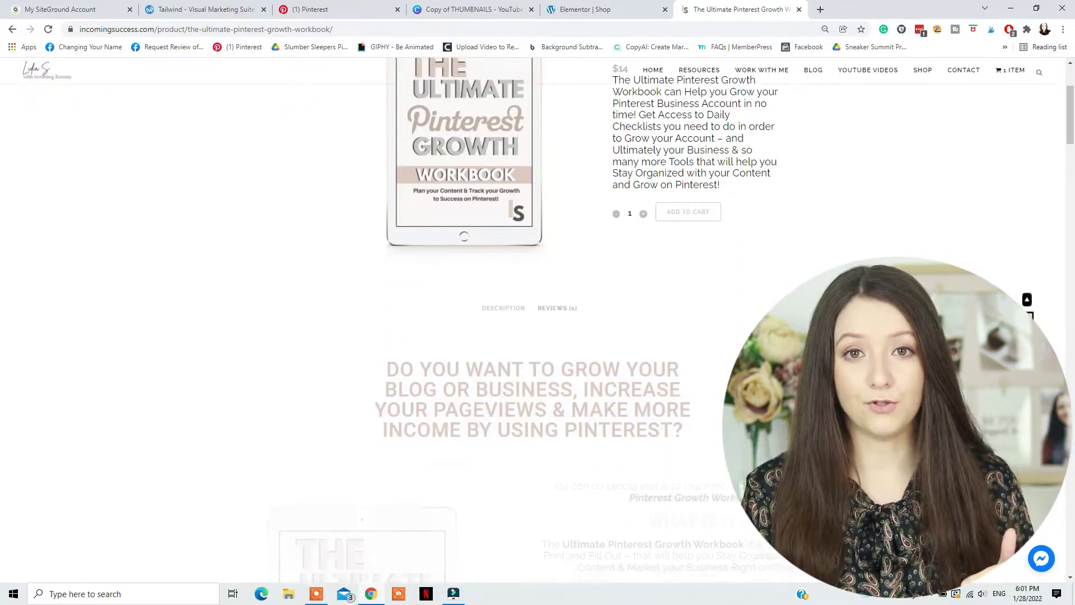
{"action": "scroll", "coordinate": [532, 319], "scroll_direction": "down", "scroll_amount": 10}
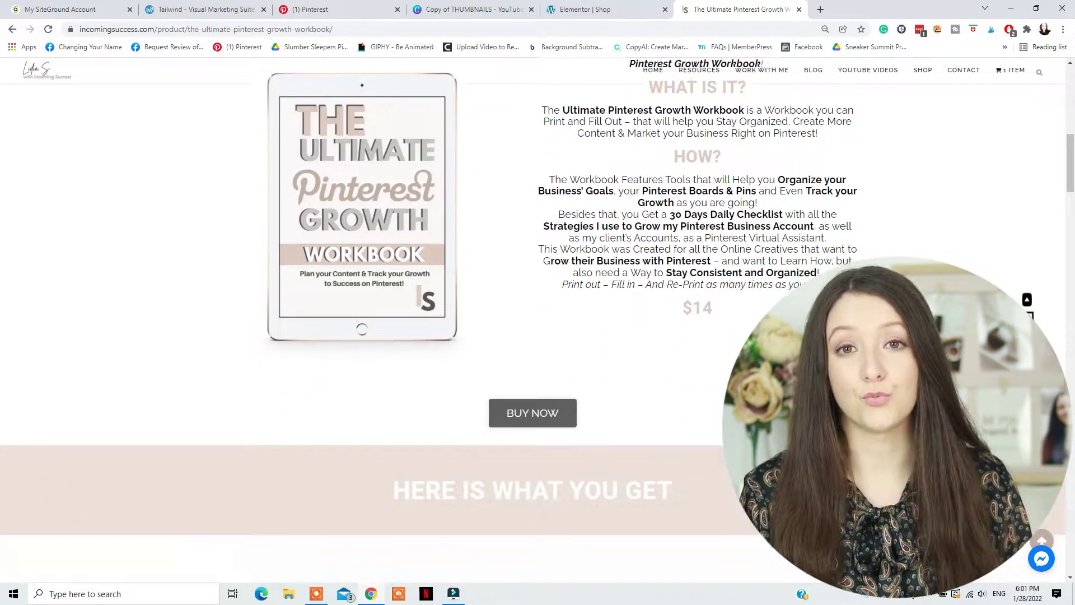
{"action": "scroll", "coordinate": [532, 319], "scroll_direction": "down", "scroll_amount": 10}
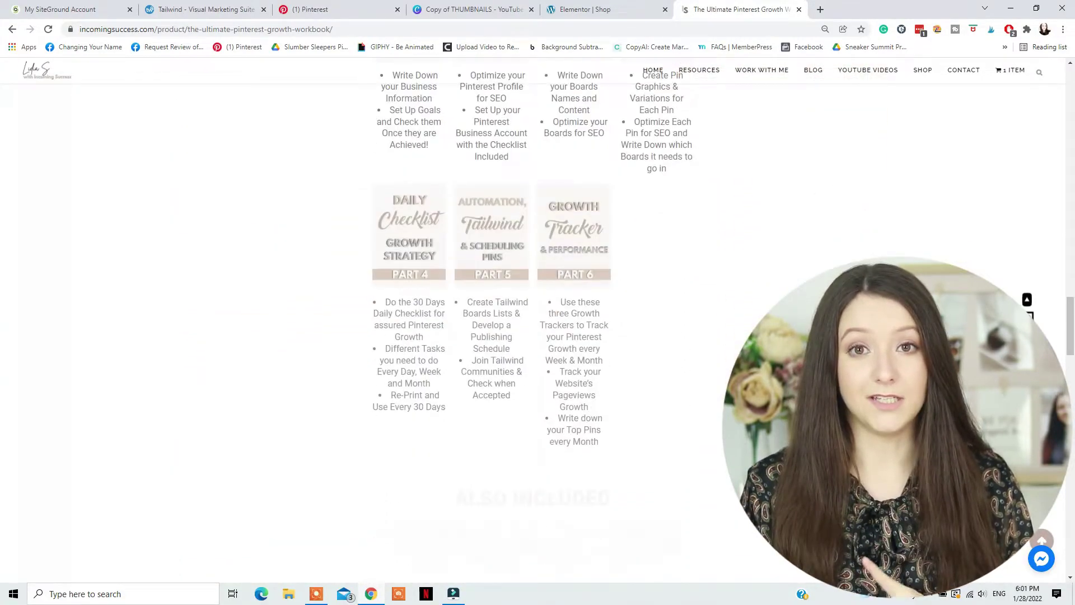
{"action": "scroll", "coordinate": [532, 319], "scroll_direction": "down", "scroll_amount": 10}
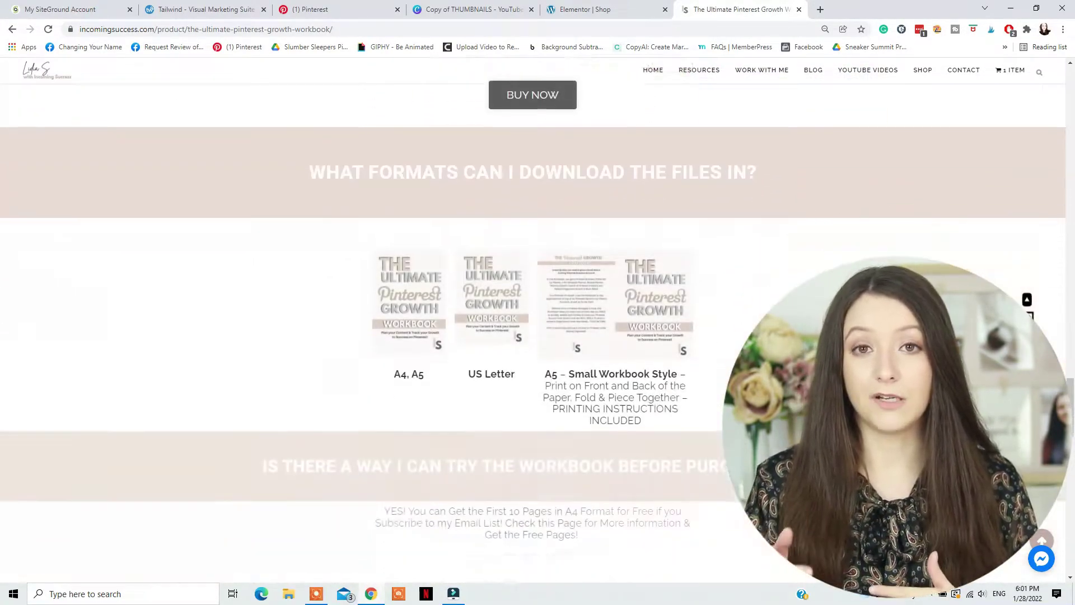
{"action": "scroll", "coordinate": [553, 388], "scroll_direction": "down", "scroll_amount": 3}
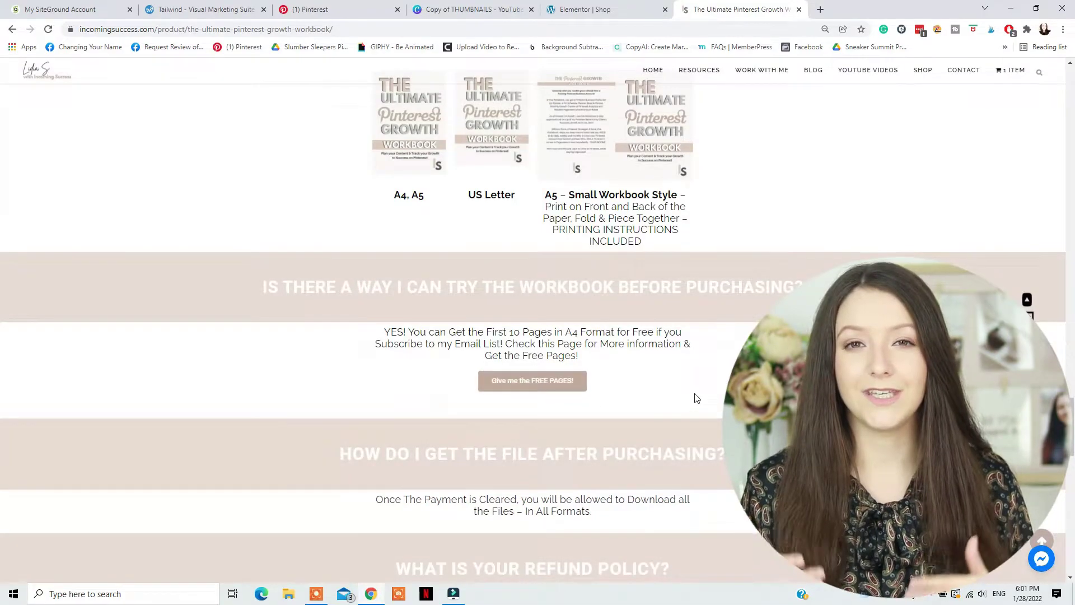
{"action": "scroll", "coordinate": [697, 398], "scroll_direction": "down", "scroll_amount": 15}
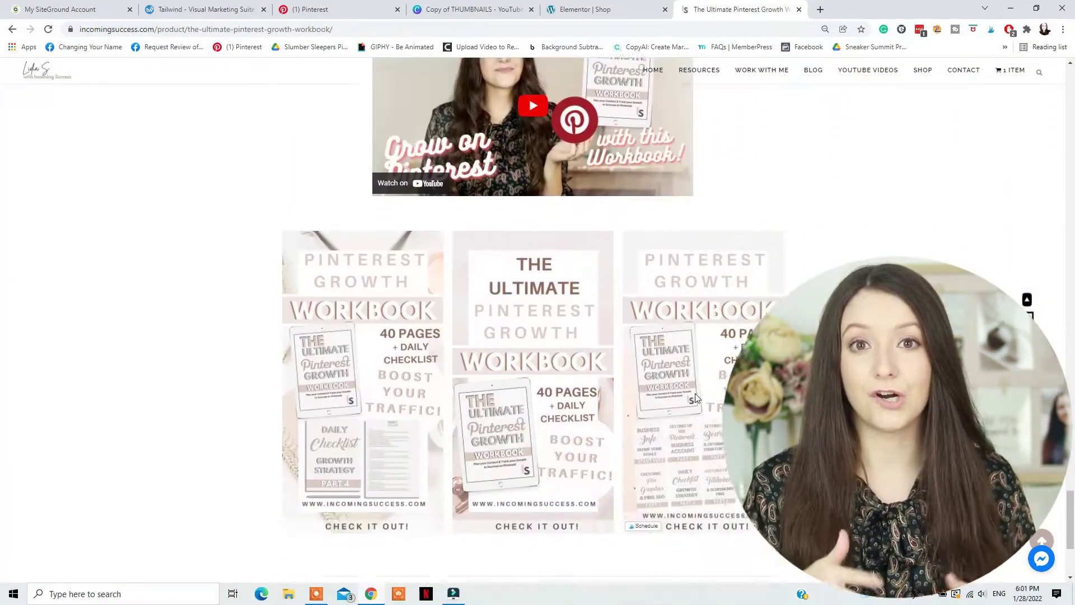
{"action": "scroll", "coordinate": [696, 398], "scroll_direction": "down", "scroll_amount": 3}
{"action": "scroll", "coordinate": [697, 398], "scroll_direction": "up", "scroll_amount": 10}
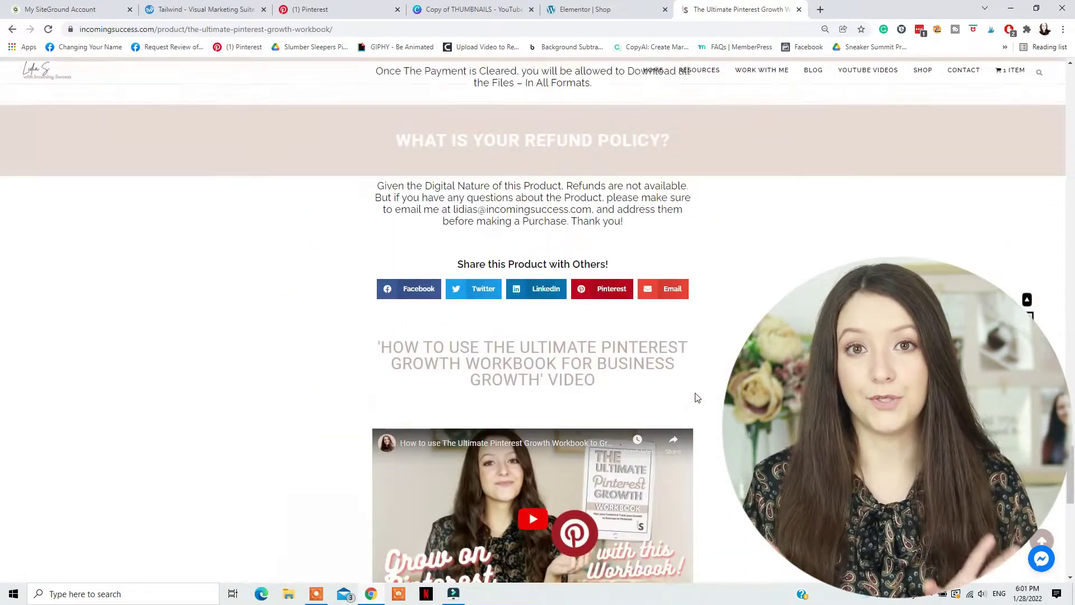
{"action": "scroll", "coordinate": [696, 398], "scroll_direction": "up", "scroll_amount": 4}
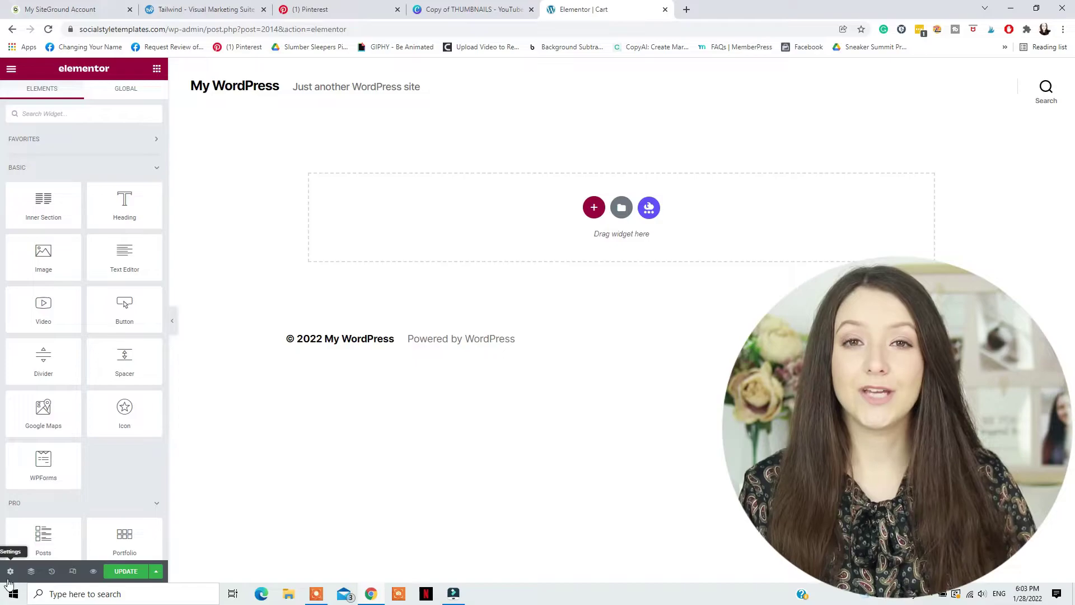
Step: Give the Cart page the Elementor Full Width layout and place a Cart widget on it
{"action": "left_click", "coordinate": [10, 571]}
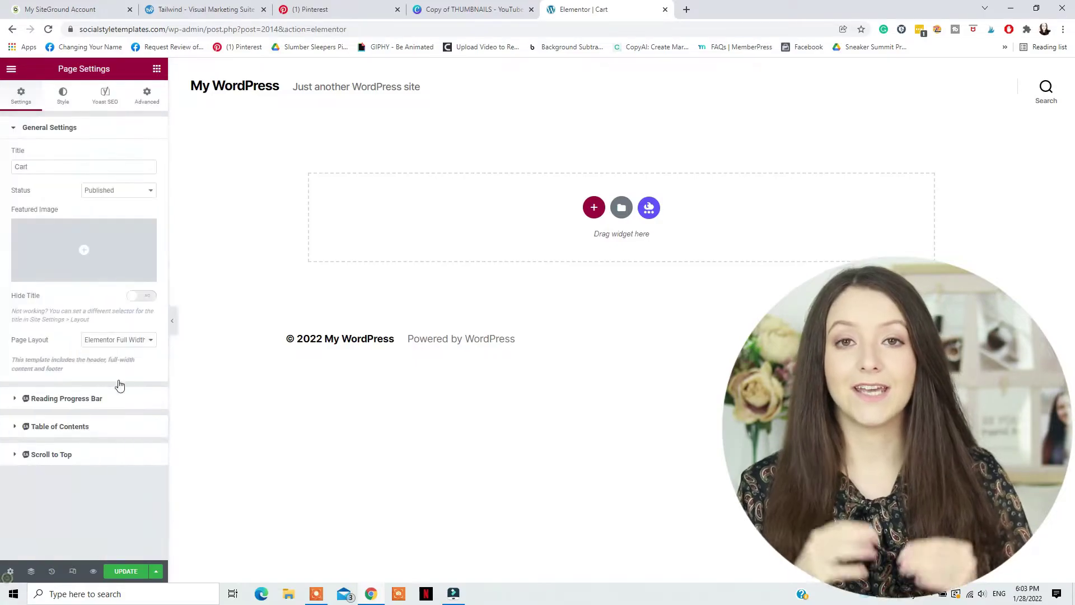
{"action": "left_click", "coordinate": [133, 344]}
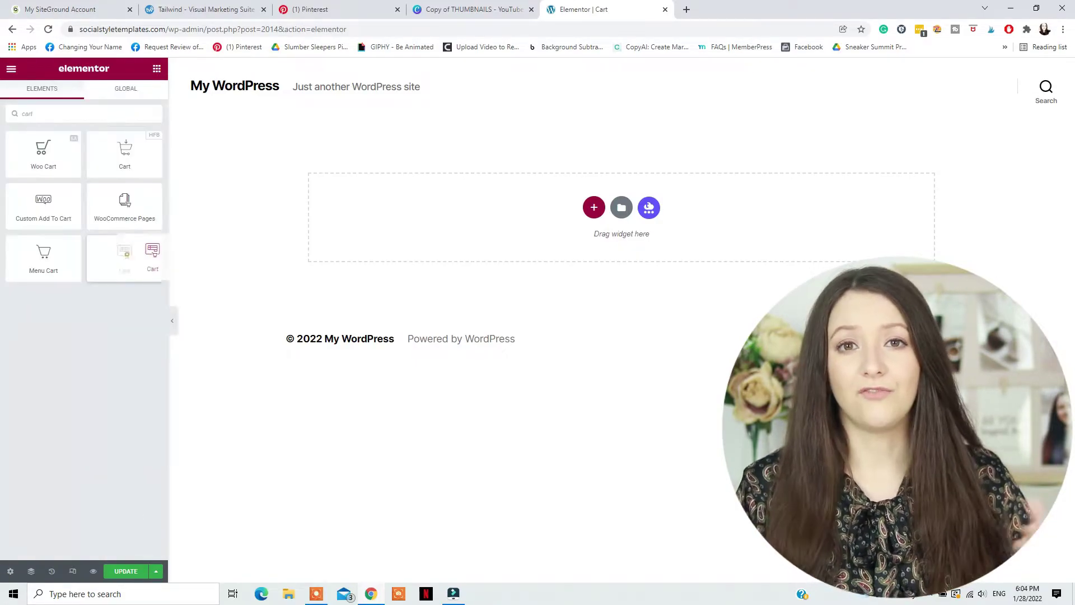
{"action": "left_click_drag", "start_coordinate": [124, 258], "coordinate": [427, 224]}
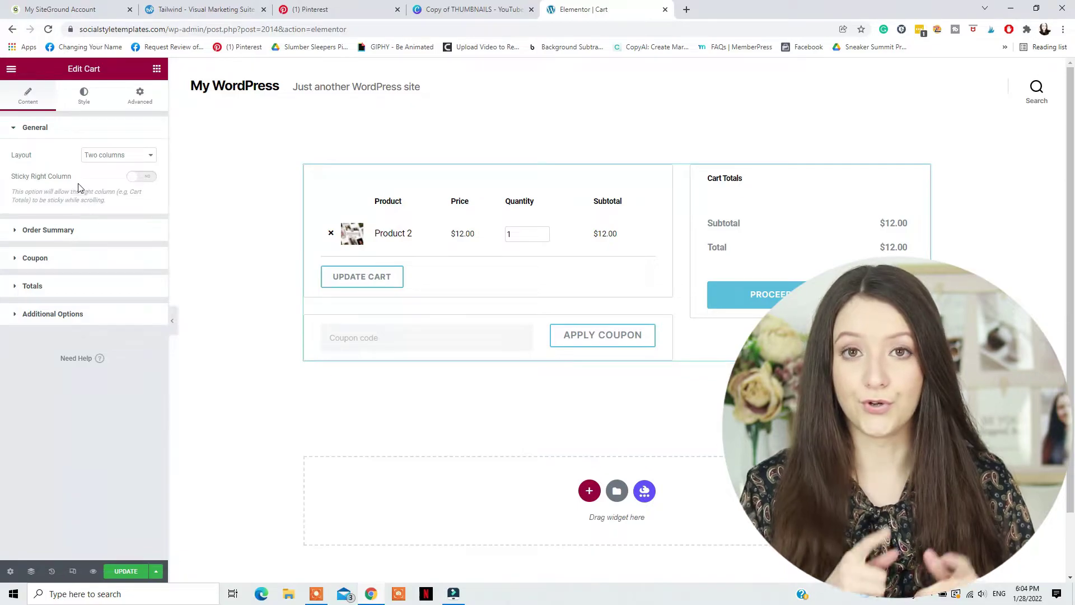
Step: Switch the Cart widget to its Style tab and expand the Typography section
{"action": "left_click", "coordinate": [84, 98]}
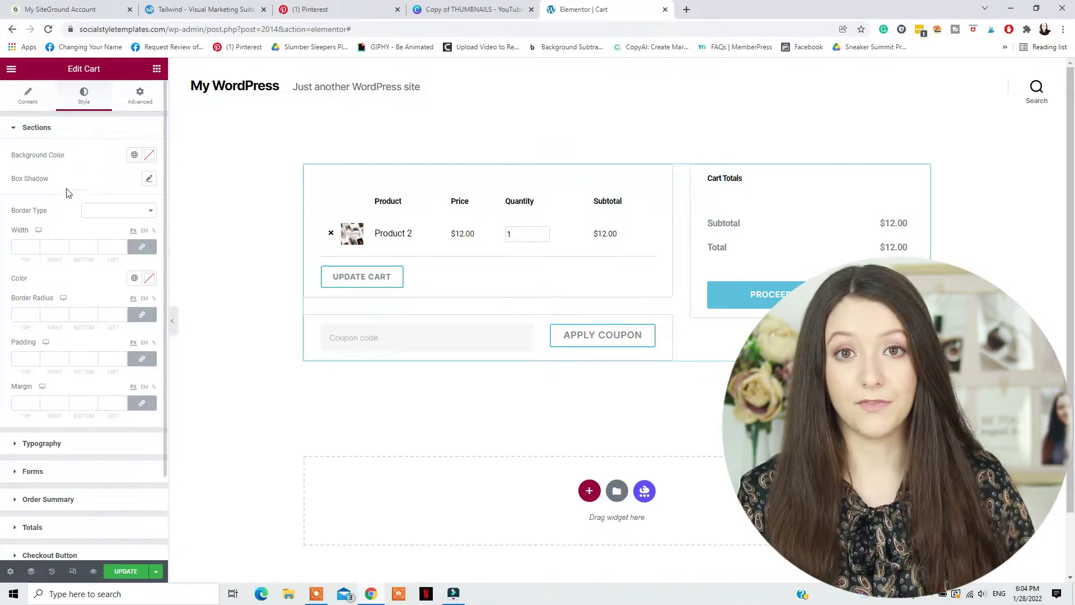
{"action": "scroll", "coordinate": [78, 224], "scroll_direction": "down", "scroll_amount": 3}
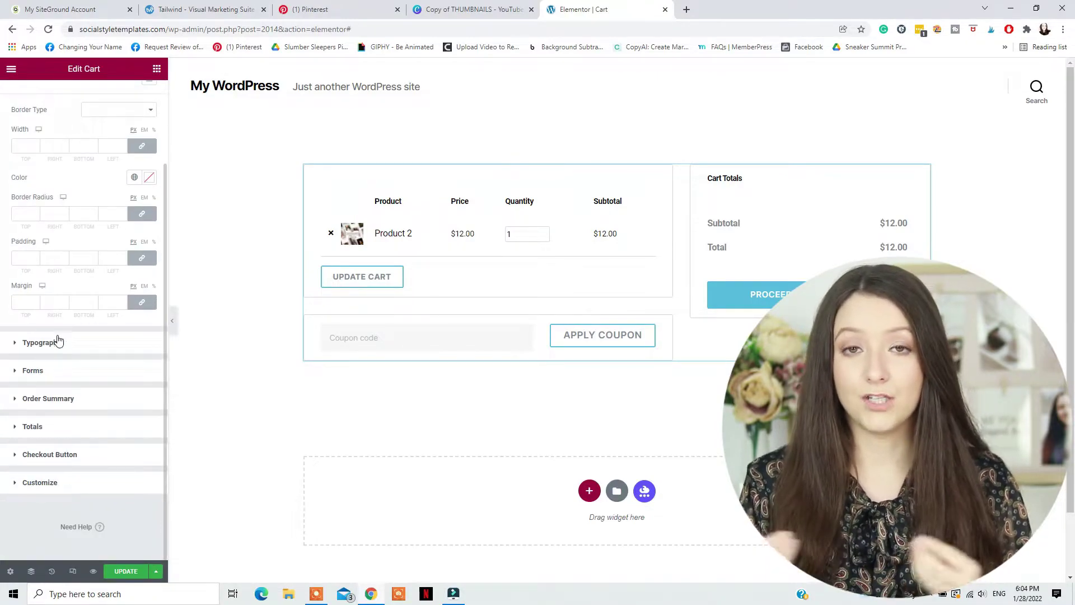
{"action": "left_click", "coordinate": [38, 342]}
{"action": "scroll", "coordinate": [64, 341], "scroll_direction": "down", "scroll_amount": 3}
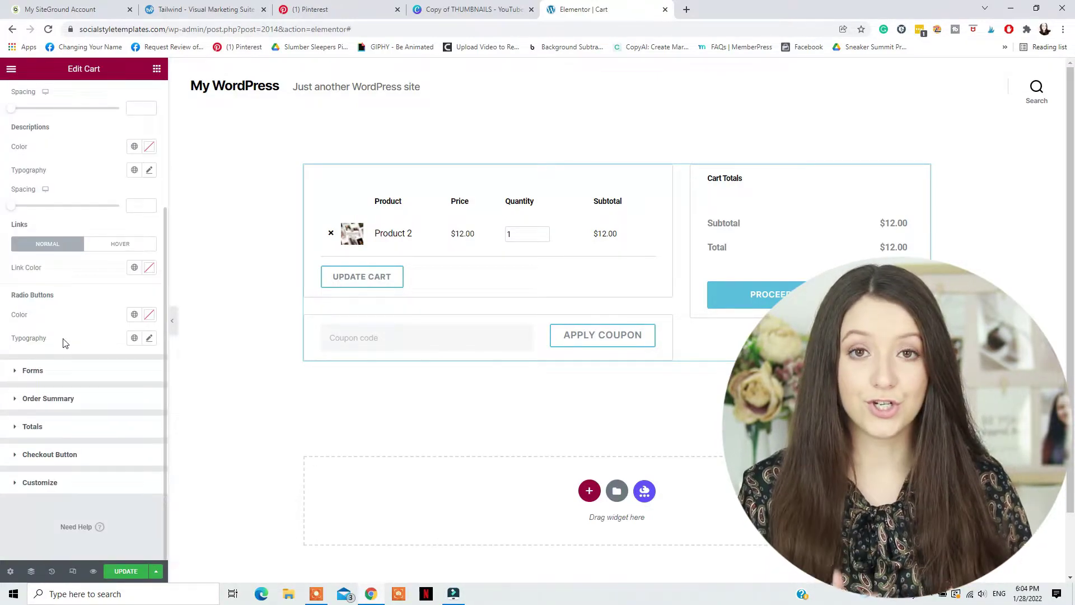
{"action": "scroll", "coordinate": [65, 342], "scroll_direction": "up", "scroll_amount": 3}
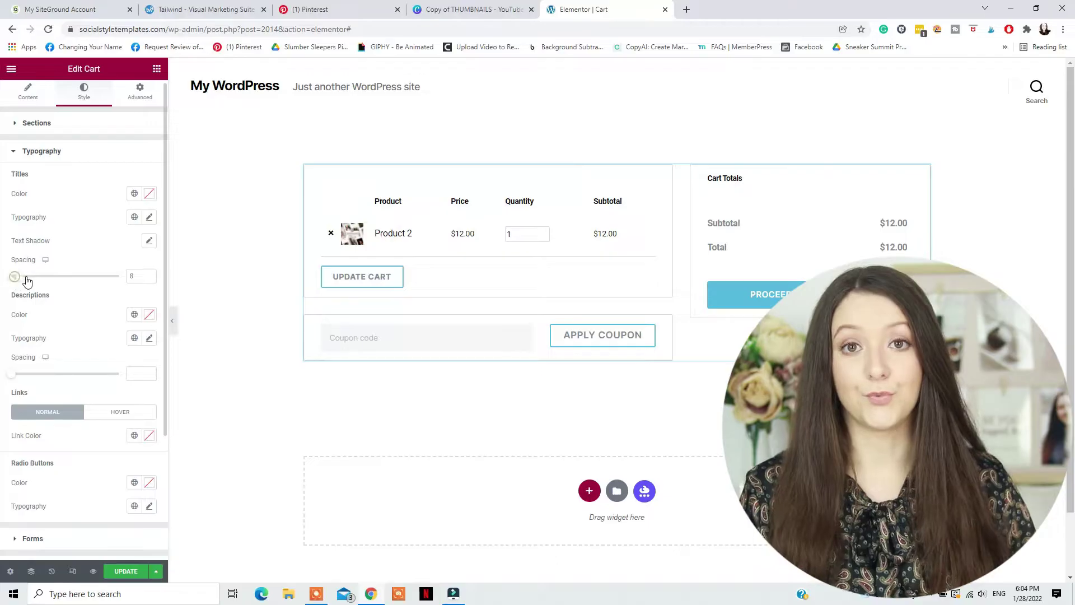